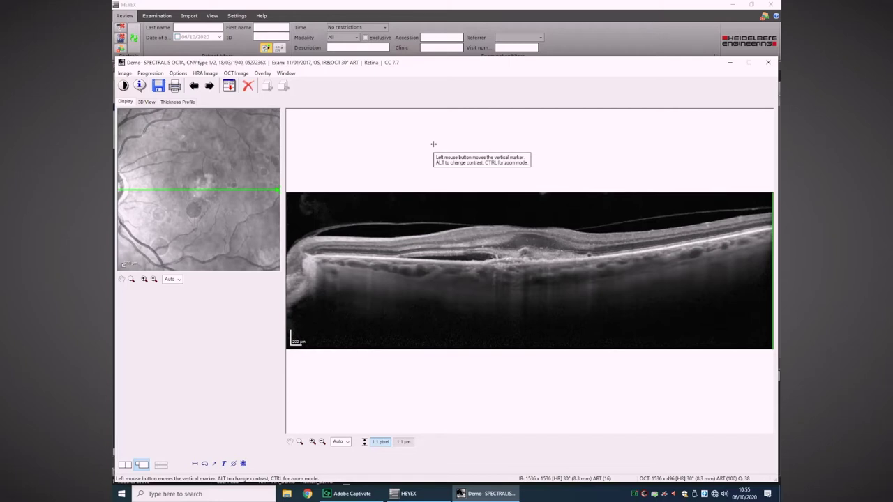
# Close the current scan and open the OS IR&OCT 15° ART angiography series of the CNV type 1/2 case
pyautogui.click(768, 62)
pyautogui.doubleClick(625, 384)
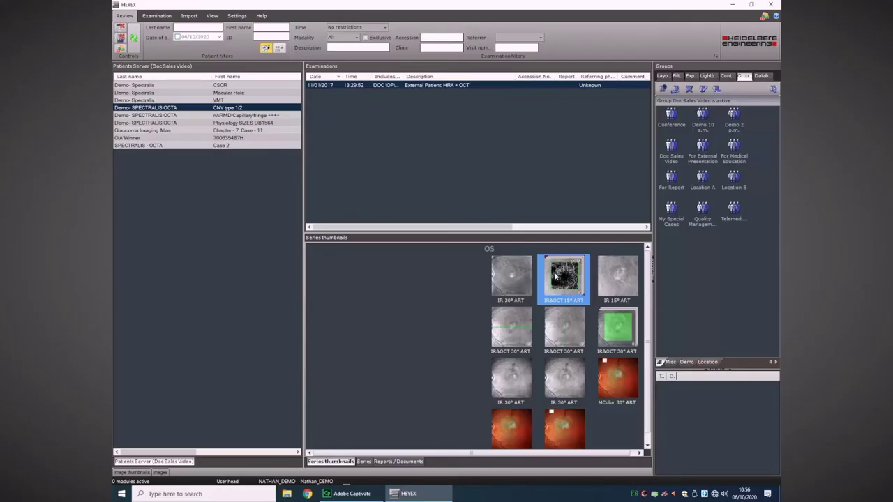
pyautogui.doubleClick(556, 276)
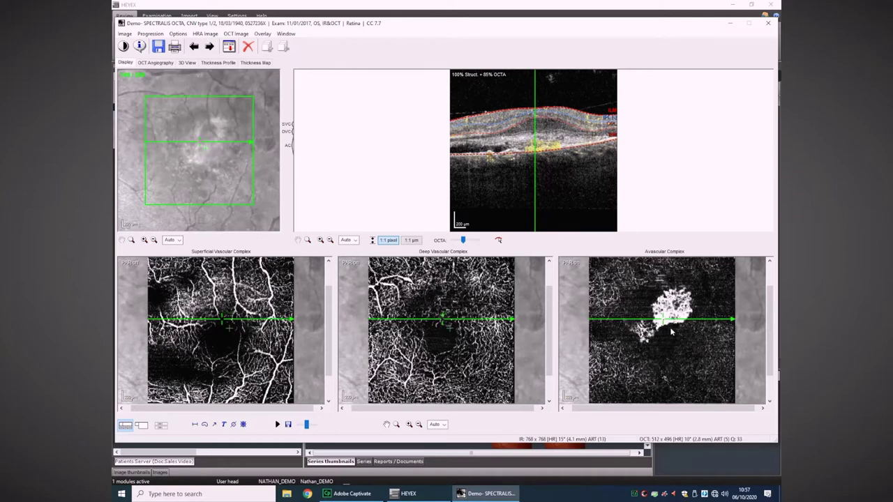
# Position the scan markers on the smaller lesion in the Avascular Complex map and enlarge the B-scan around the retinal layers
pyautogui.moveTo(661, 320)
pyautogui.mouseDown()
pyautogui.moveTo(672, 303)
pyautogui.moveTo(668, 325)
pyautogui.moveTo(664, 308)
pyautogui.moveTo(653, 325)
pyautogui.moveTo(624, 335)
pyautogui.moveTo(642, 336)
pyautogui.mouseUp()
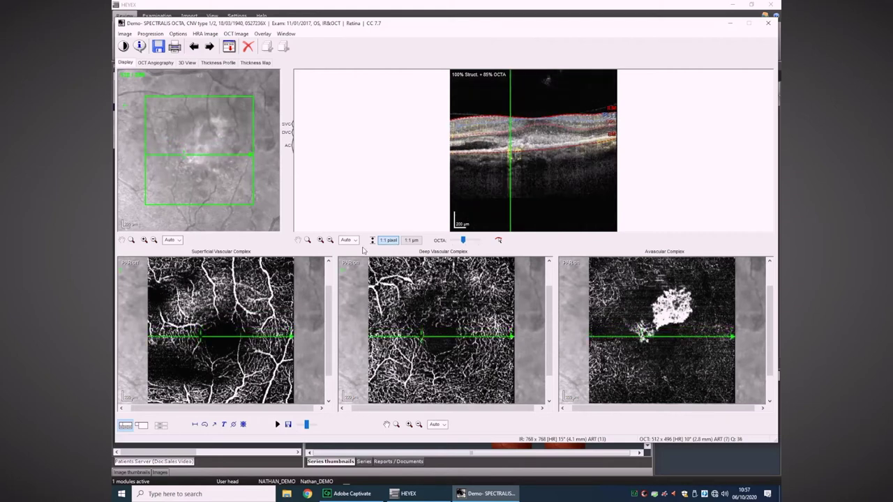
pyautogui.click(320, 240)
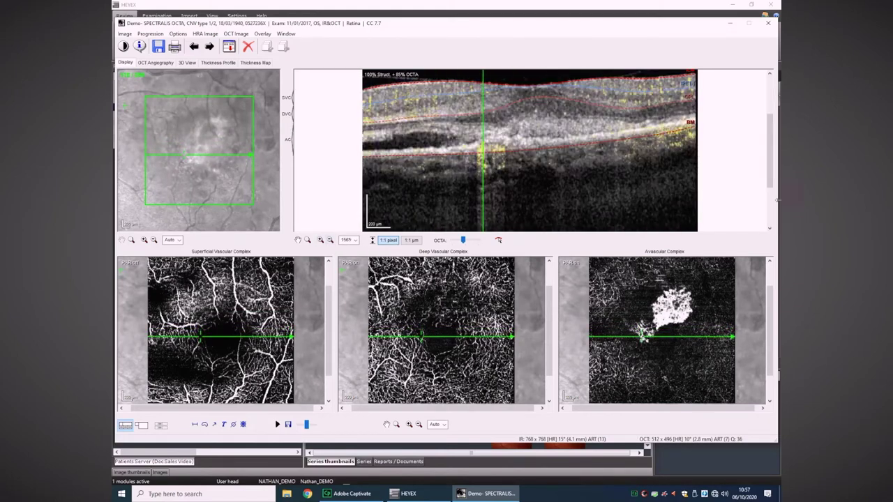
pyautogui.moveTo(770, 168); pyautogui.dragTo(769, 152)
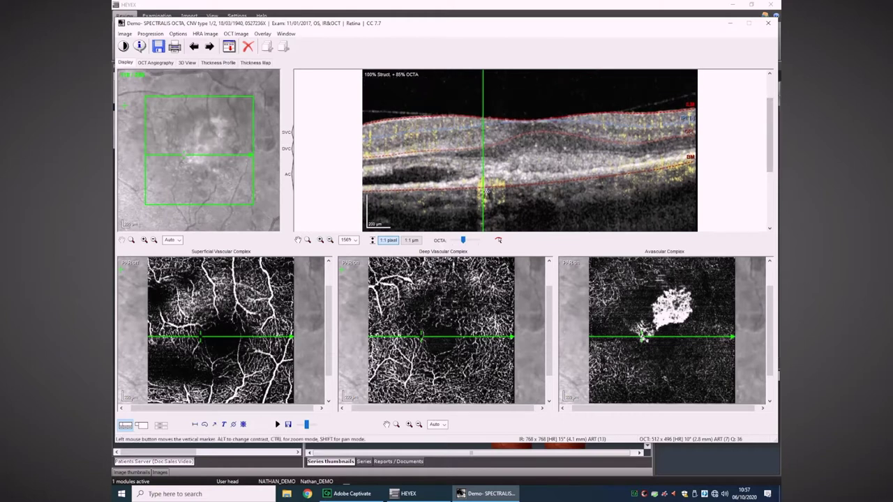
# Lower the OCTA overlay on the B-scan to 50% and move through the neighbouring B-scans above the smaller lesion
pyautogui.click(462, 241)
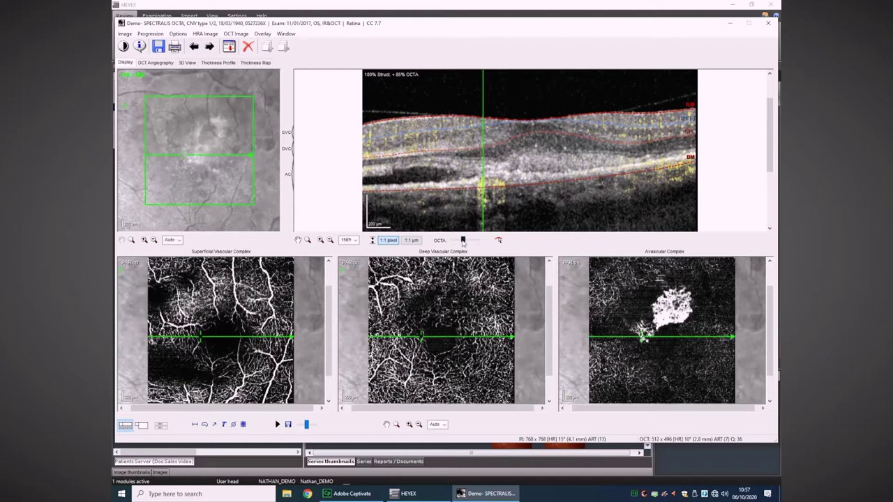
pyautogui.moveTo(461, 240)
pyautogui.mouseDown()
pyautogui.moveTo(450, 240)
pyautogui.moveTo(458, 238)
pyautogui.mouseUp()
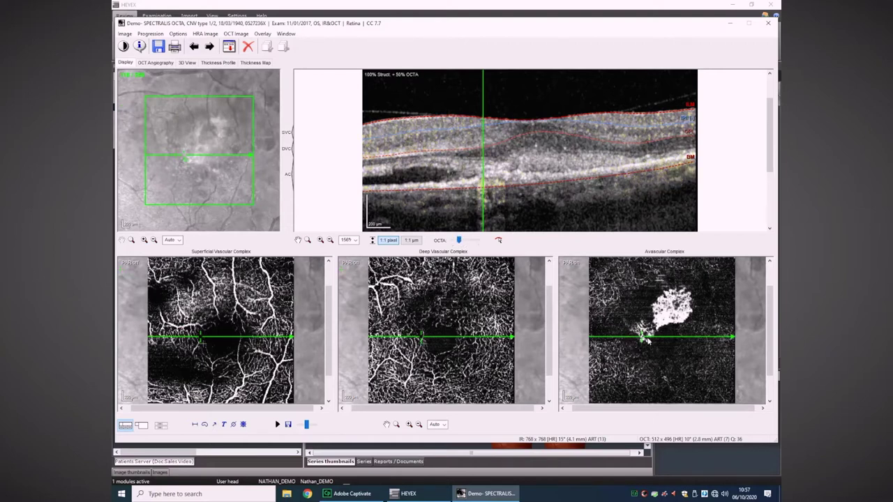
pyautogui.scroll(6, 661, 331)
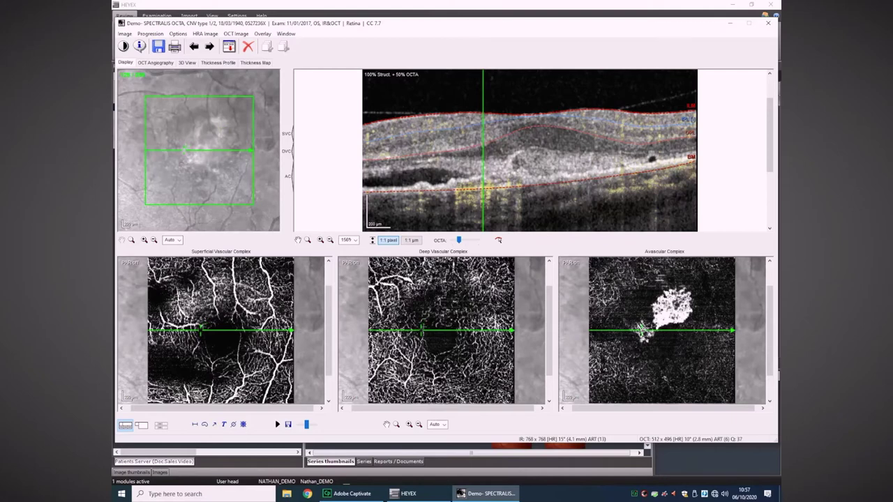
pyautogui.scroll(2, 645, 328)
pyautogui.scroll(6, 645, 328)
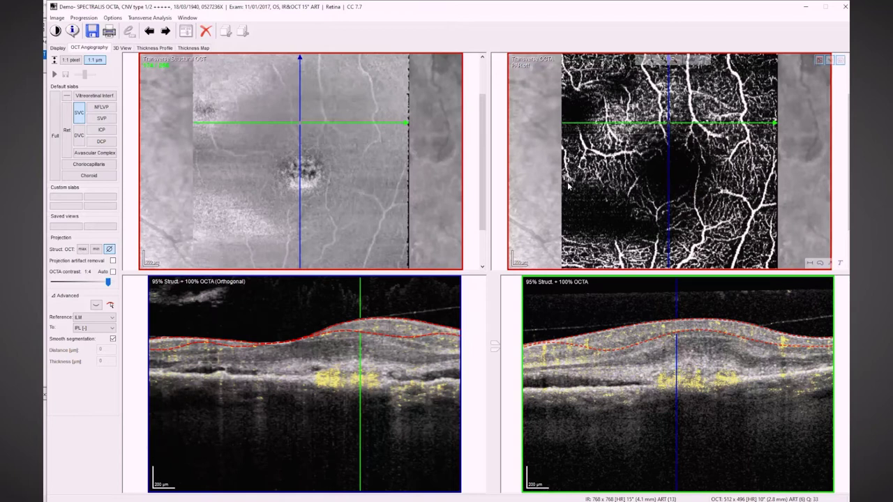
# Move the scan markers across the transverse OCTA and orthogonal views to examine the matching B-scans at several retinal locations
pyautogui.click(589, 214)
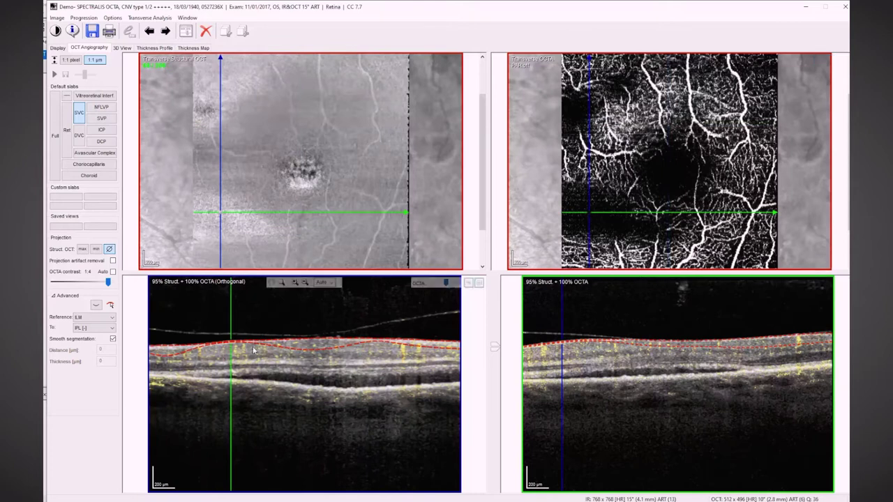
pyautogui.moveTo(232, 381); pyautogui.dragTo(214, 384)
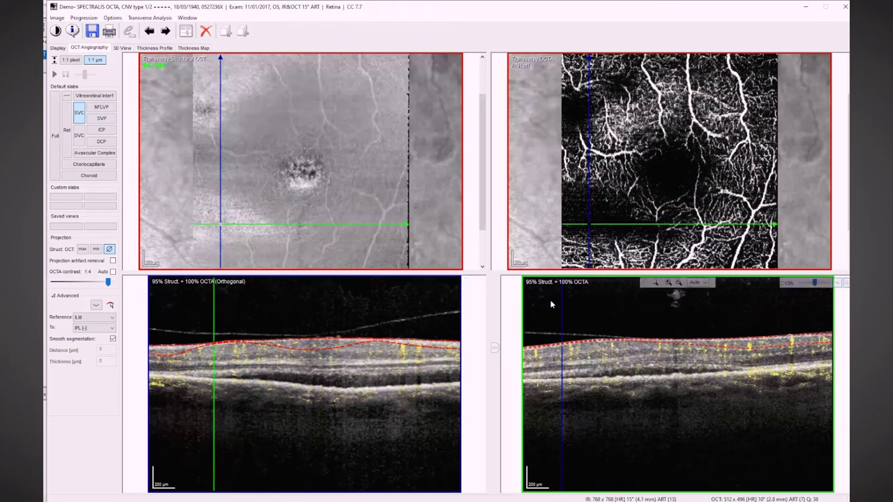
pyautogui.click(639, 219)
pyautogui.scroll(5, 638, 219)
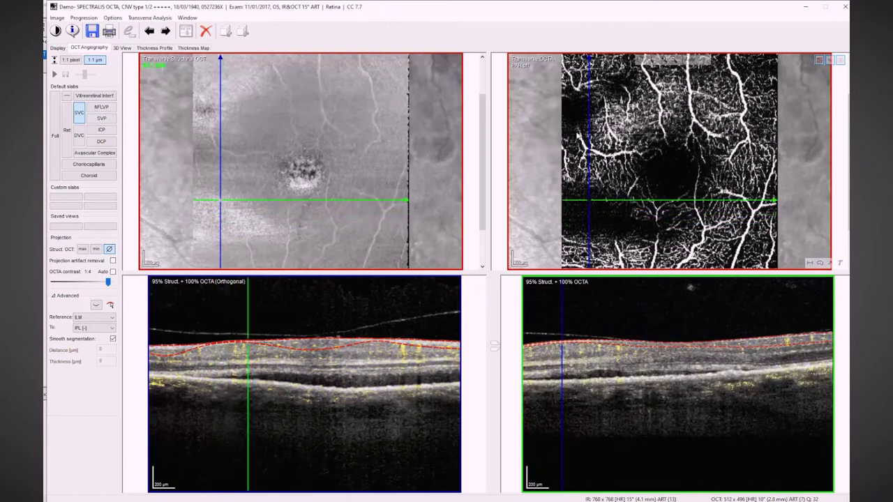
pyautogui.click(576, 110)
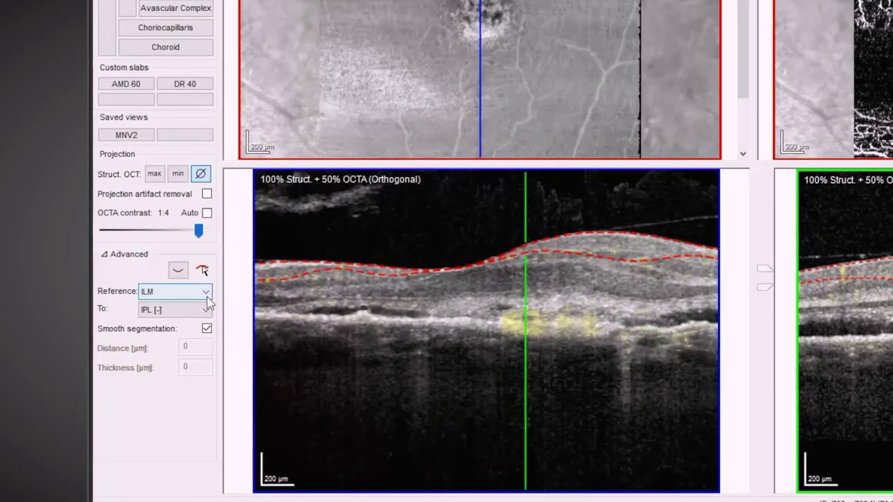
# Define a 60 µm thick slab referenced ILM to BM and sweep it down to 93% relative position and back to 0%
pyautogui.click(206, 293)
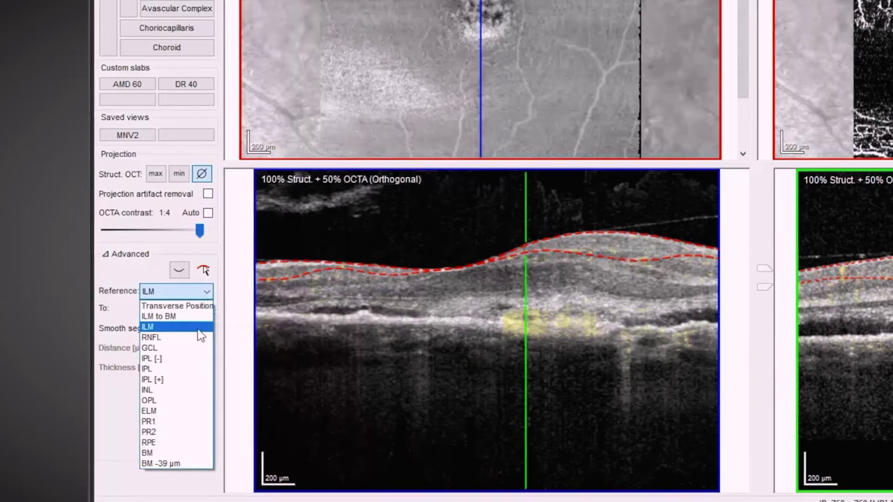
pyautogui.click(198, 317)
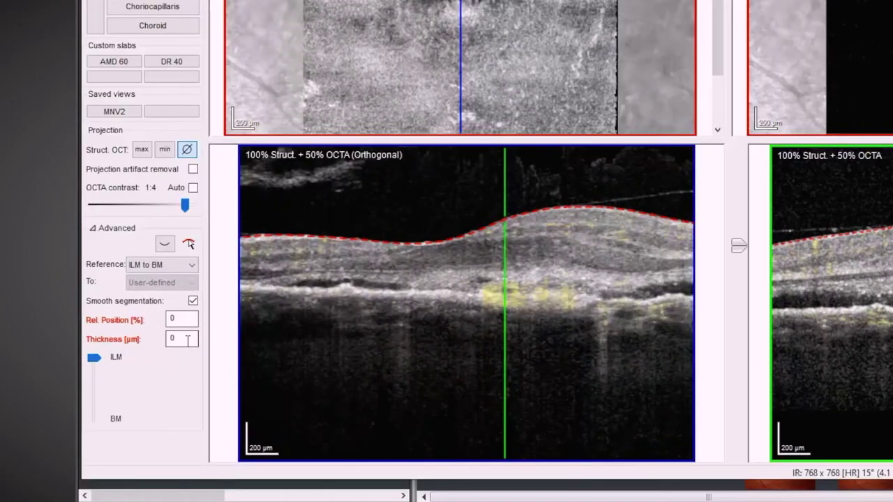
pyautogui.click(176, 364)
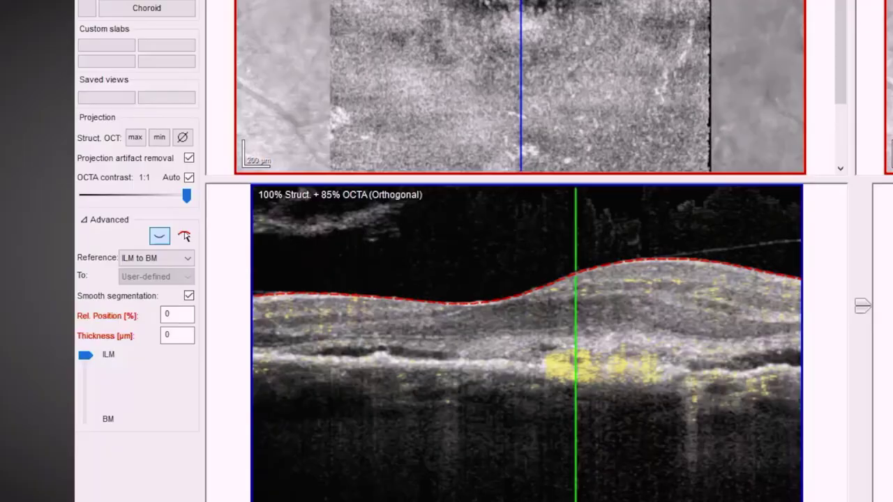
pyautogui.doubleClick(164, 336)
pyautogui.write('60')
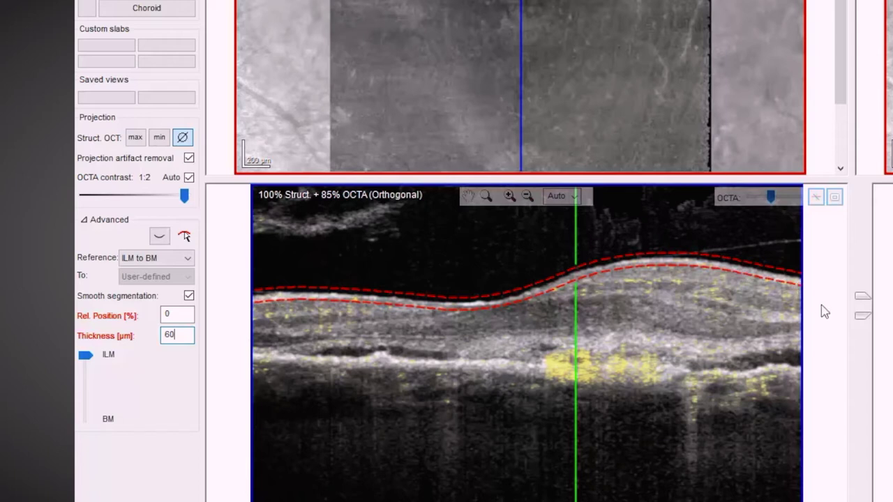
pyautogui.moveTo(682, 266); pyautogui.dragTo(660, 383)
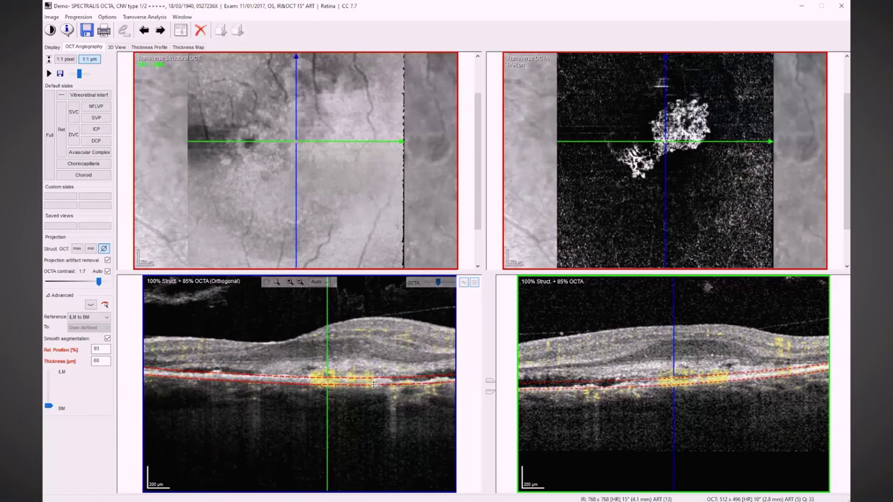
pyautogui.moveTo(374, 384); pyautogui.dragTo(371, 318)
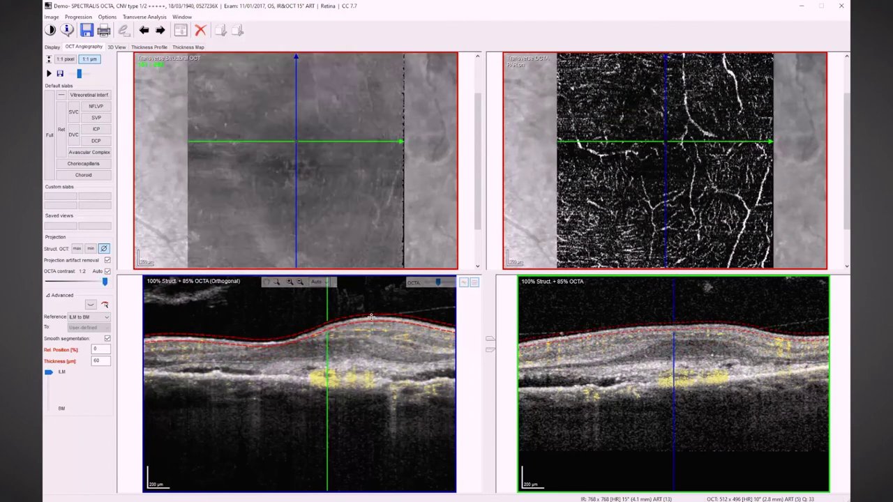
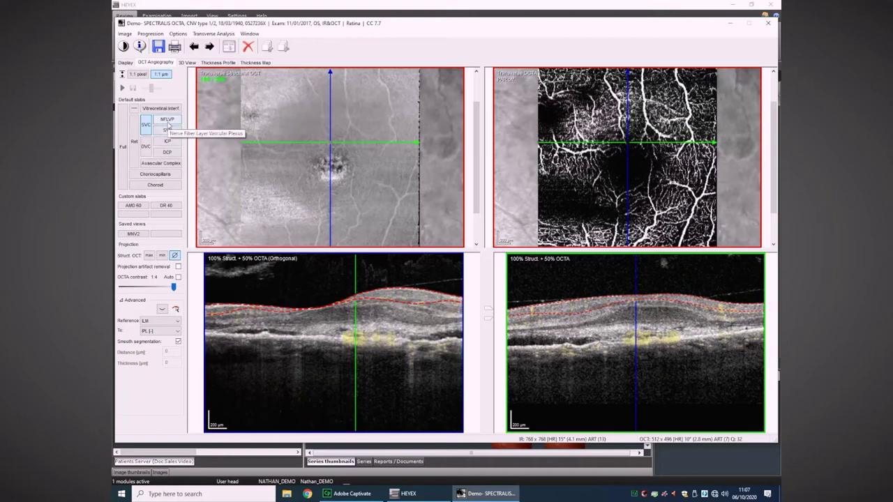
# Display the NFLVP, SVP, DVC, ICP and DCP default slabs one after another to examine the retinal vascular layers
pyautogui.click(168, 123)
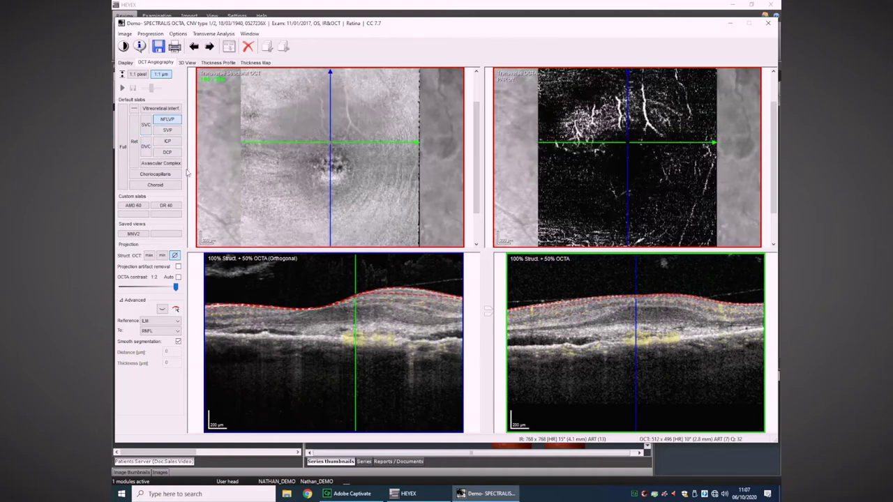
pyautogui.click(168, 129)
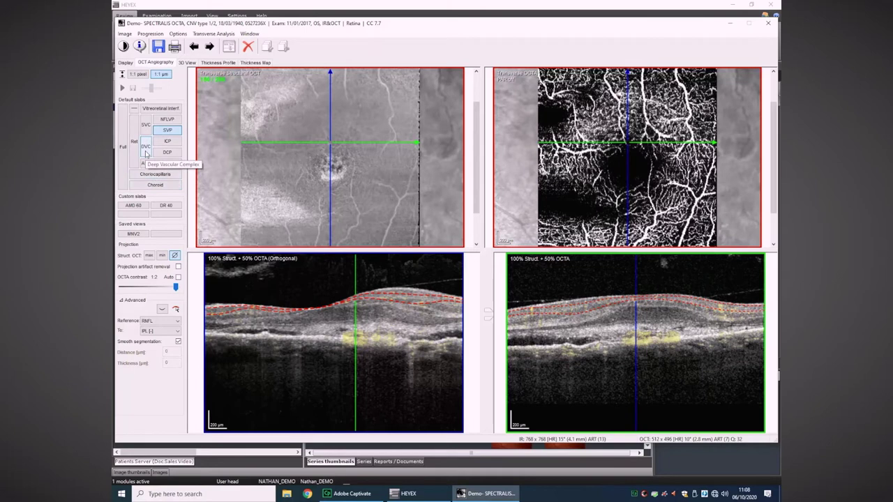
pyautogui.click(145, 152)
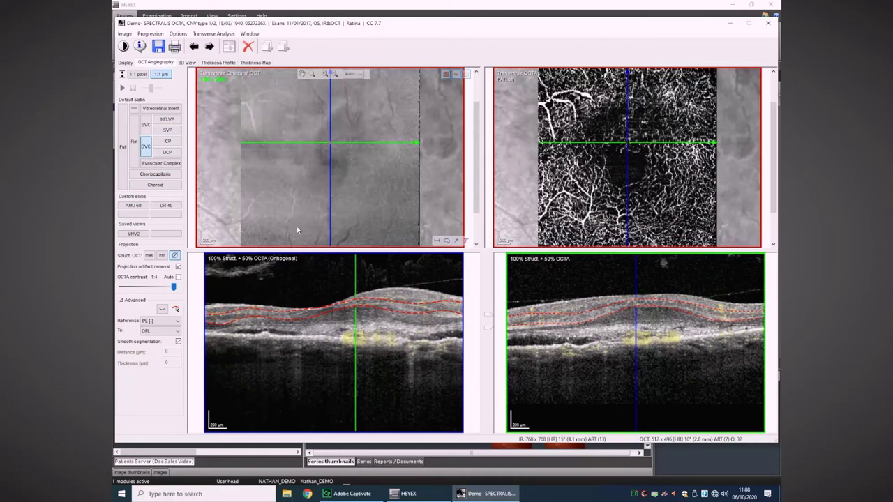
pyautogui.click(167, 142)
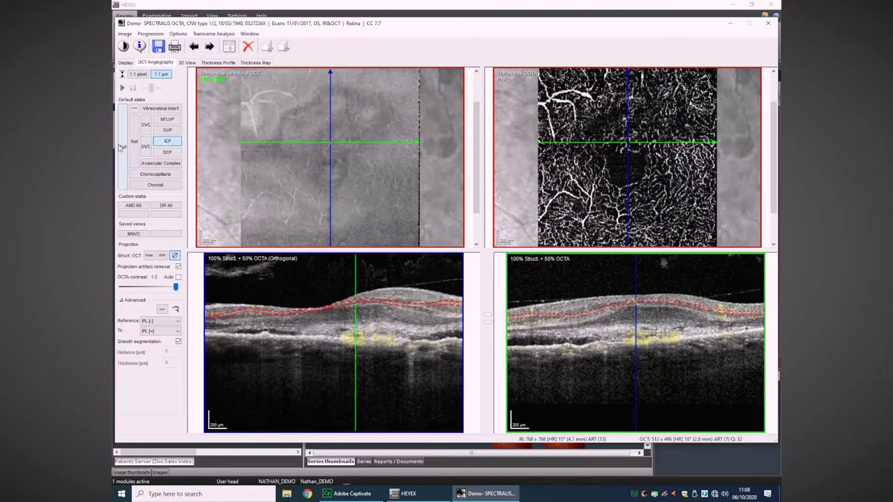
pyautogui.click(166, 153)
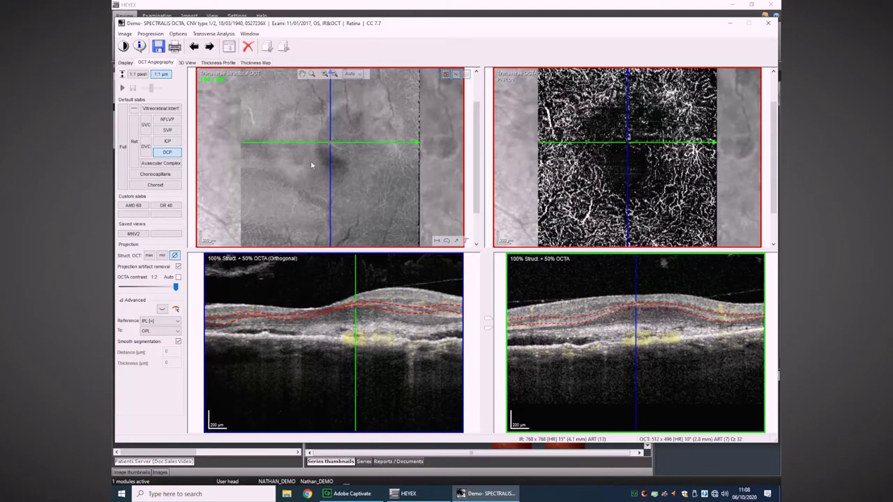
# Display the Avascular Complex, Choriocapillaris and Choroid default slabs in turn to examine the deeper layers
pyautogui.click(164, 164)
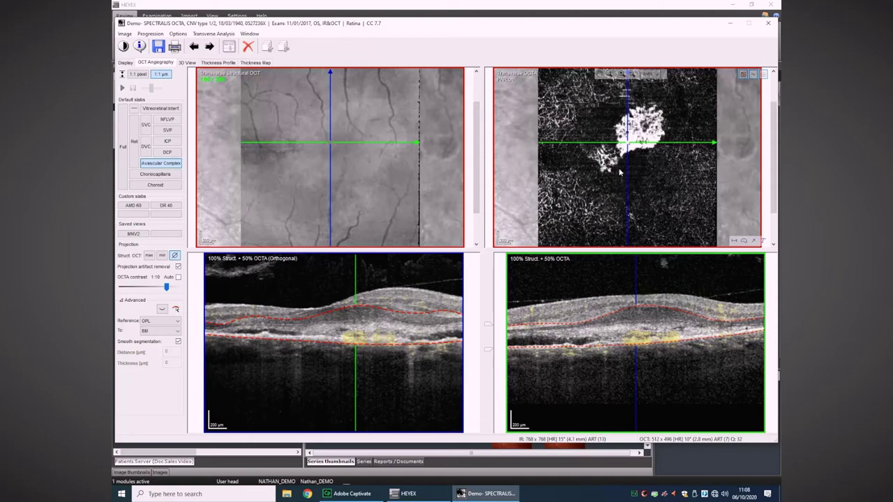
pyautogui.click(163, 178)
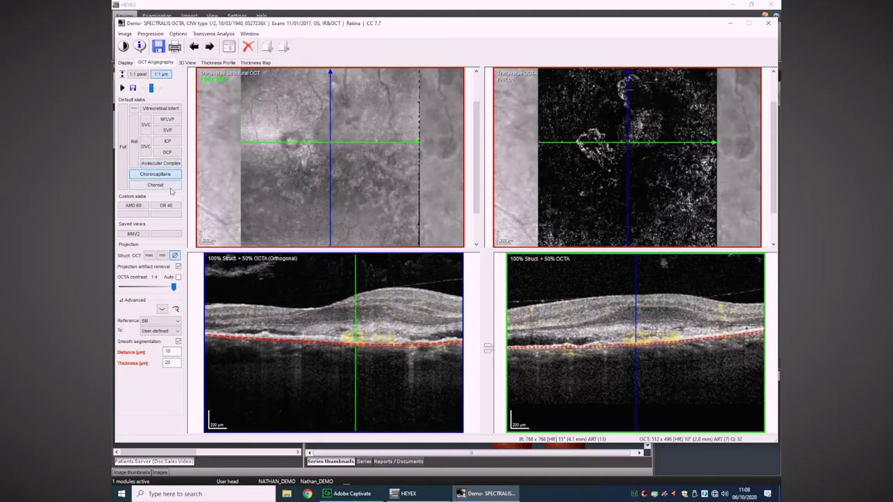
pyautogui.click(171, 188)
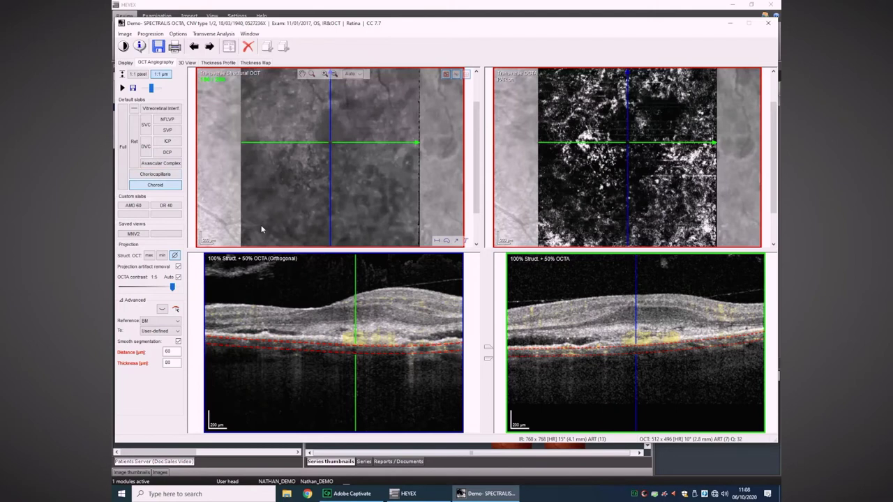
# Switch between the whole-retina slab and the full-depth slab to compare their OCTA projections, ending on the retina slab
pyautogui.click(133, 143)
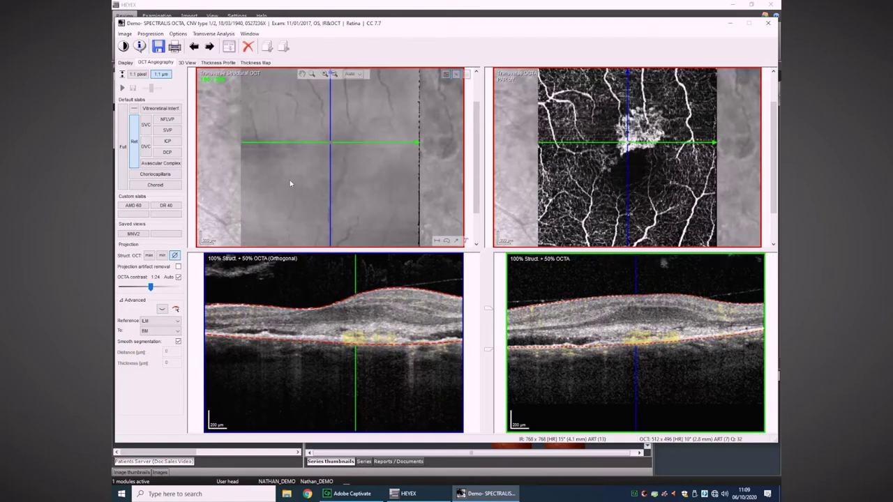
pyautogui.click(122, 153)
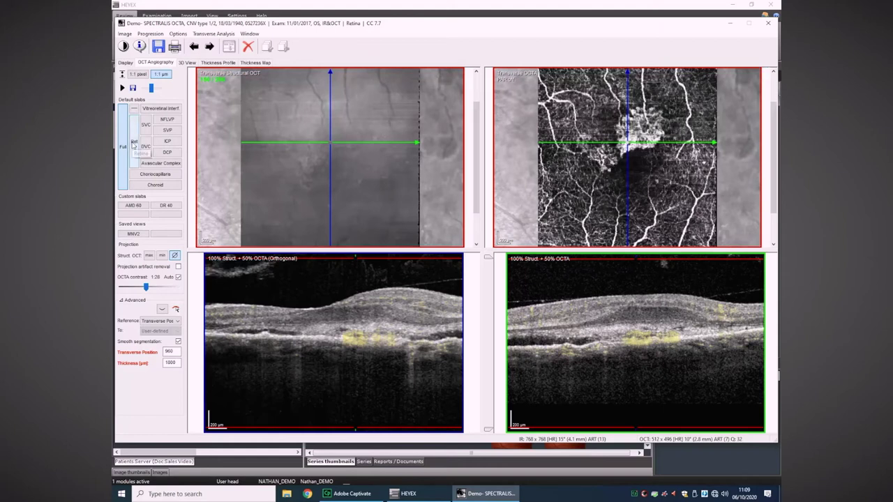
pyautogui.click(123, 207)
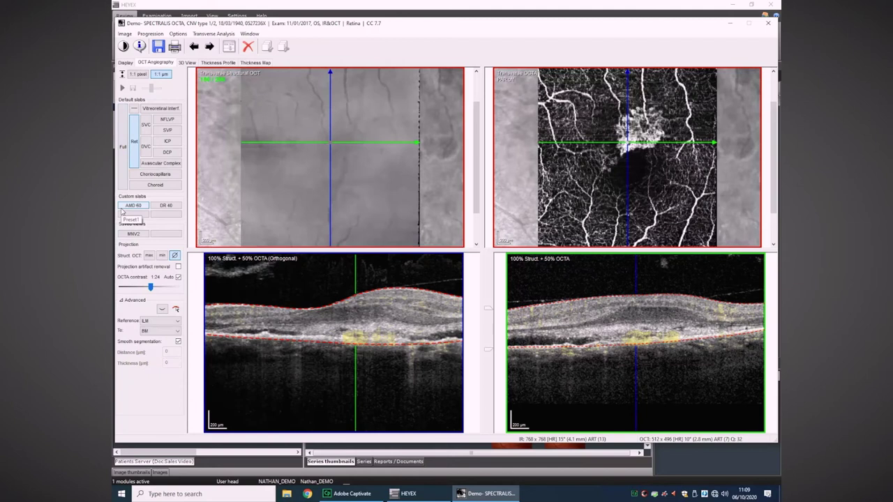
pyautogui.click(133, 153)
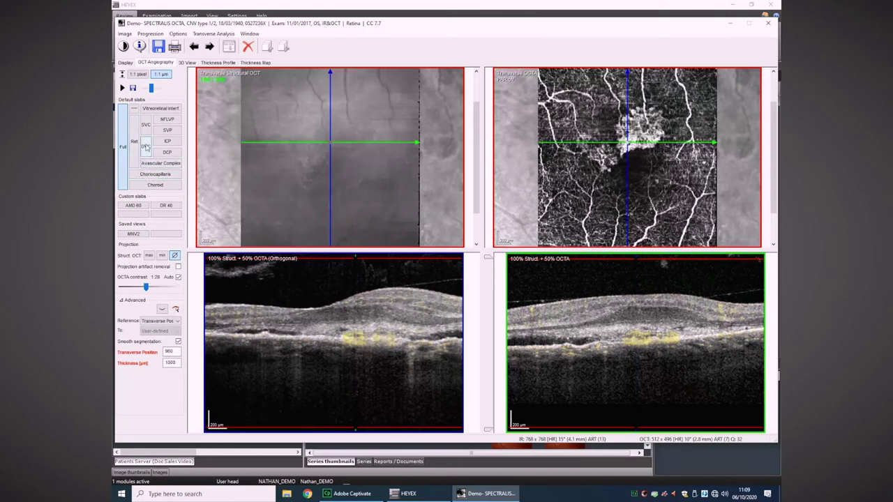
pyautogui.click(134, 147)
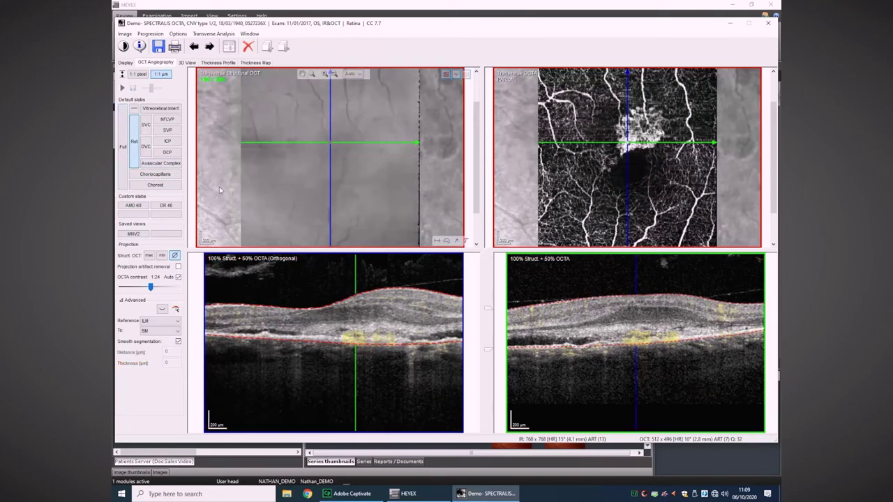
# Display the superficial vascular complex slab, followed by the deep vascular complex slab
pyautogui.click(145, 124)
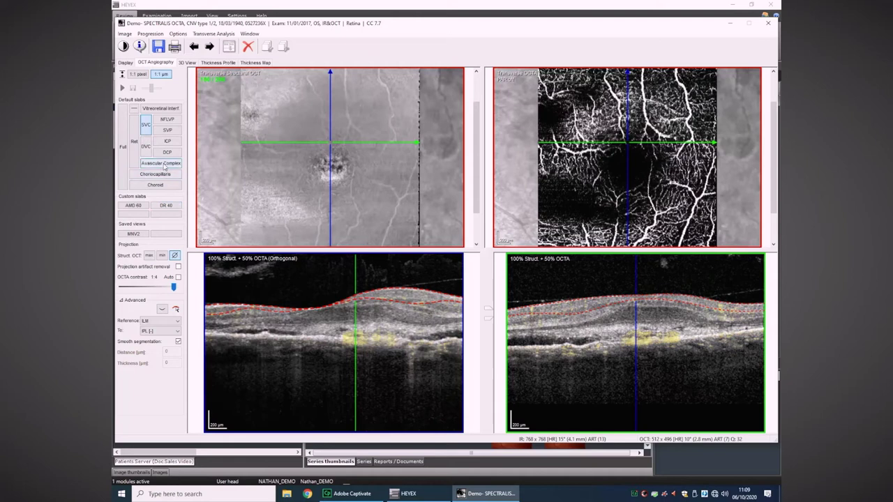
pyautogui.click(145, 146)
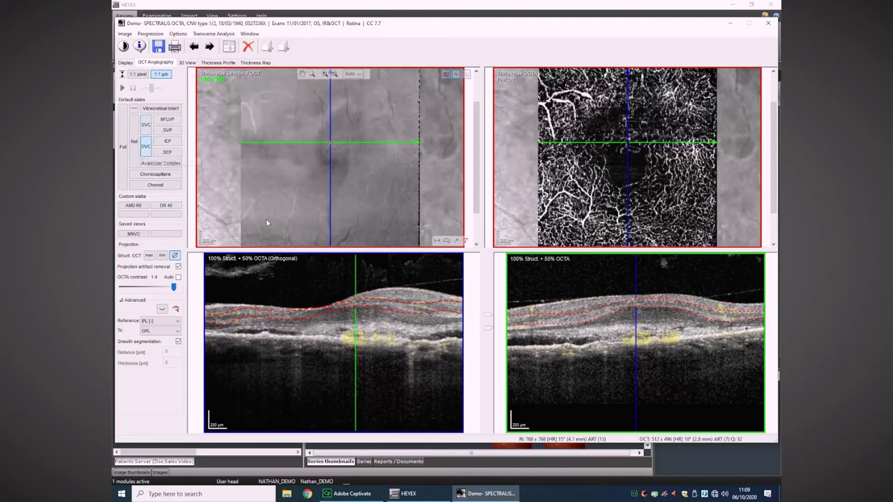
# Display the Avascular Complex slab, followed by the AMD 60 custom slab shifted to a relative position of 82%
pyautogui.click(161, 163)
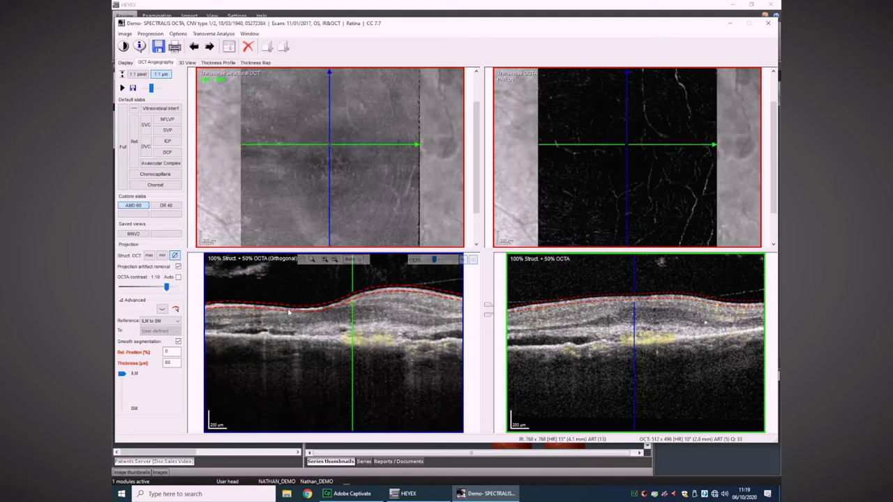
pyautogui.moveTo(127, 378); pyautogui.dragTo(120, 404)
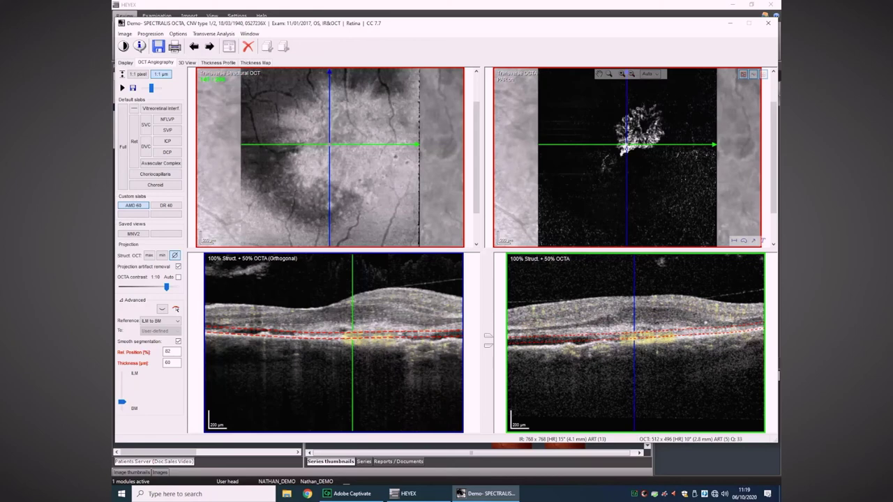
# Place the crosshair on the lower edge of the neovascular lesion and vary the B-scan OCTA overlay between 15% and 55%
pyautogui.moveTo(626, 145)
pyautogui.mouseDown()
pyautogui.moveTo(633, 141)
pyautogui.moveTo(629, 147)
pyautogui.mouseUp()
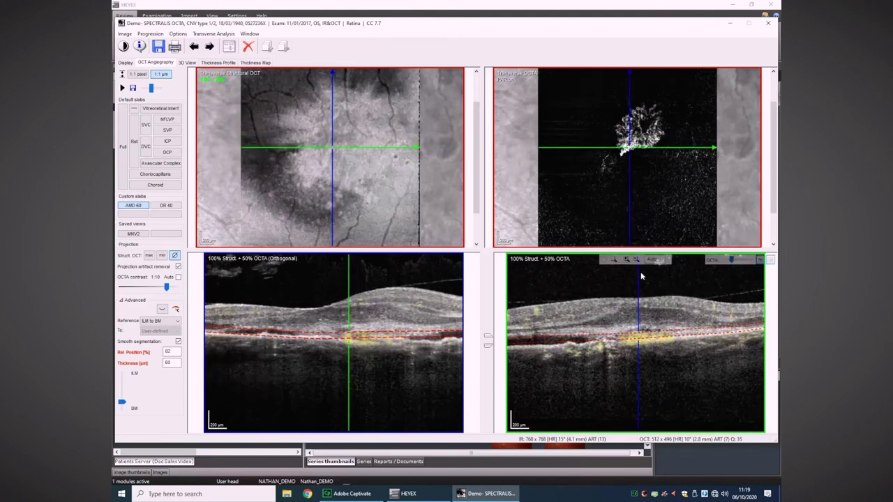
pyautogui.click(627, 260)
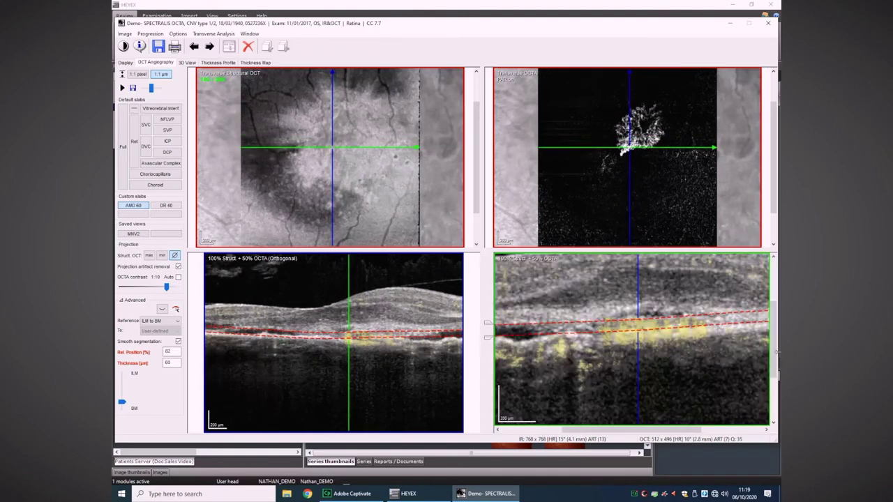
pyautogui.scroll(2, 774, 347)
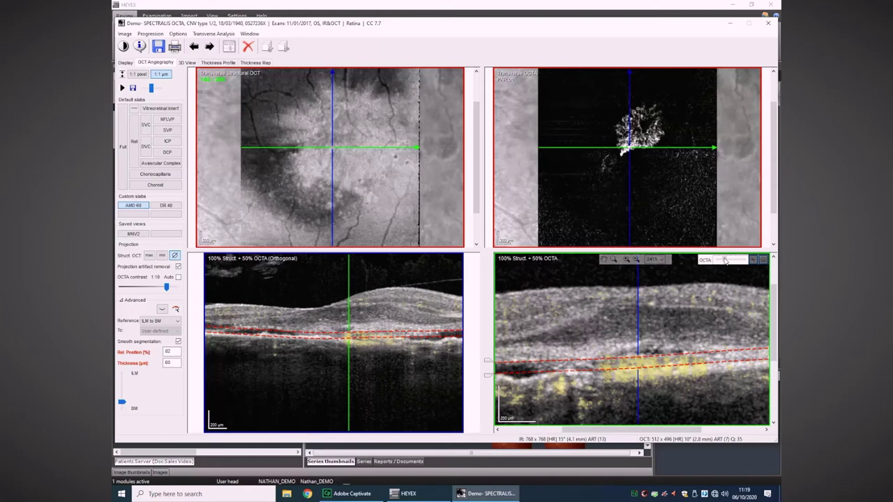
pyautogui.moveTo(722, 261)
pyautogui.mouseDown()
pyautogui.moveTo(706, 260)
pyautogui.moveTo(731, 263)
pyautogui.moveTo(711, 262)
pyautogui.moveTo(728, 264)
pyautogui.moveTo(721, 263)
pyautogui.mouseUp()
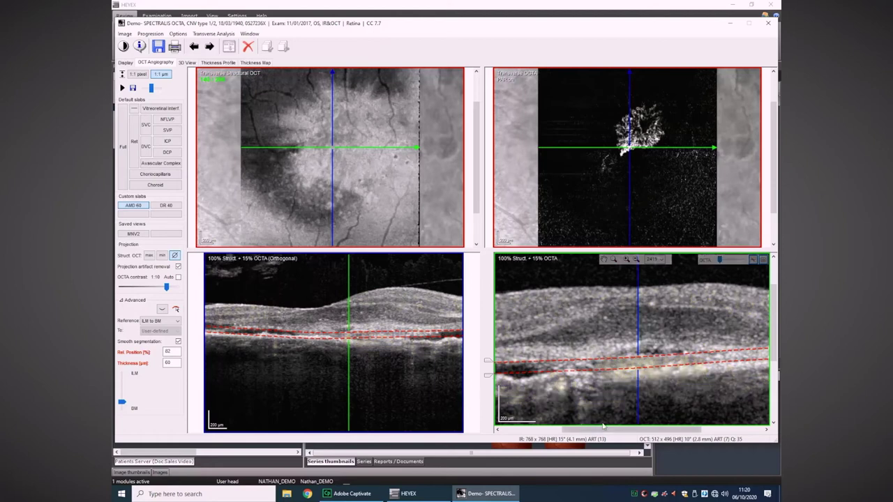
pyautogui.click(635, 259)
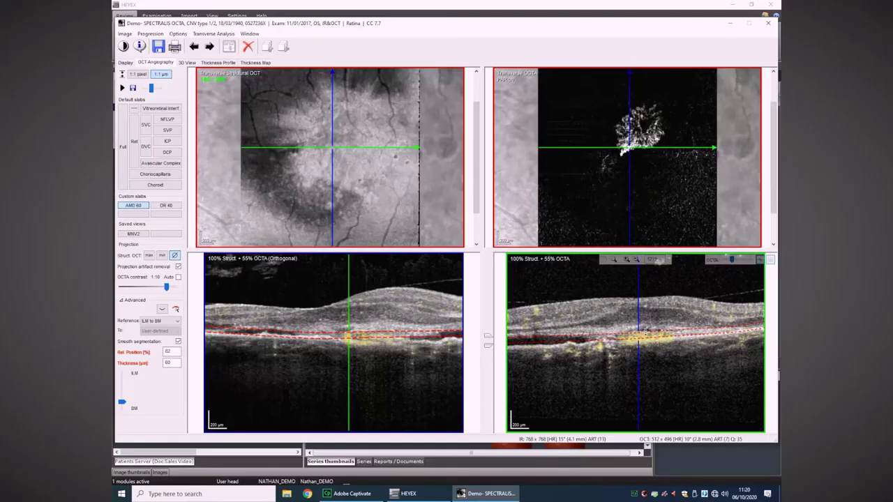
# Shift the AMD 60 slab to a relative position of 94% and centre the crosshair on the smaller second vessel network
pyautogui.scroll(-2, 646, 332)
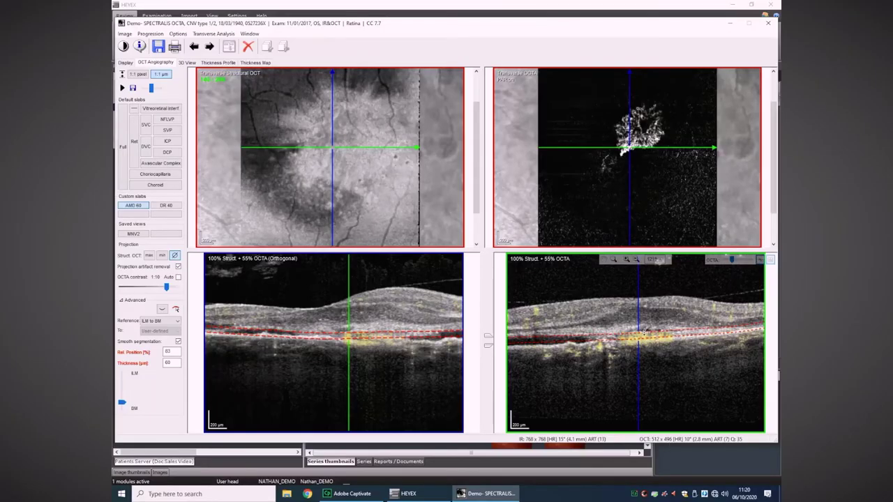
pyautogui.scroll(-5, 643, 335)
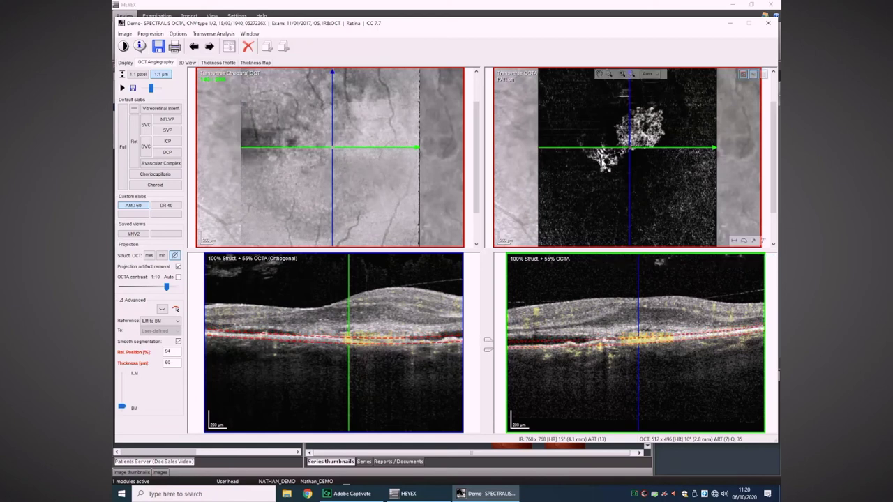
pyautogui.click(601, 159)
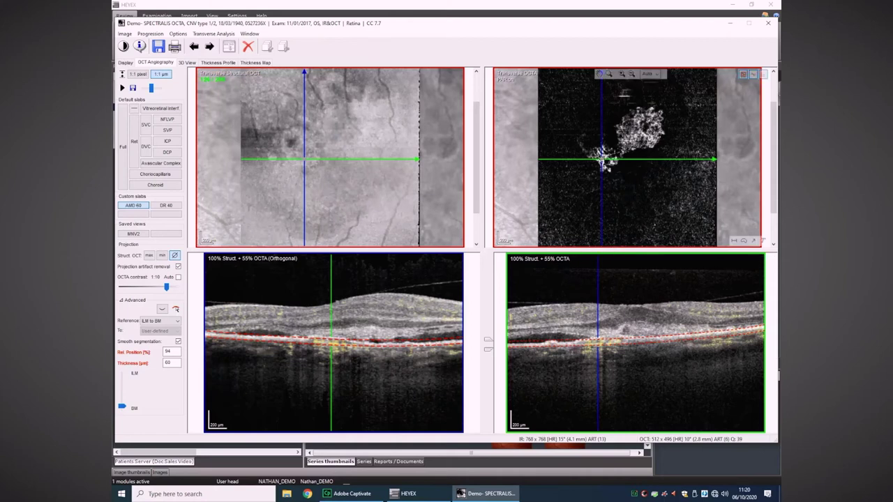
pyautogui.moveTo(601, 159); pyautogui.dragTo(603, 160)
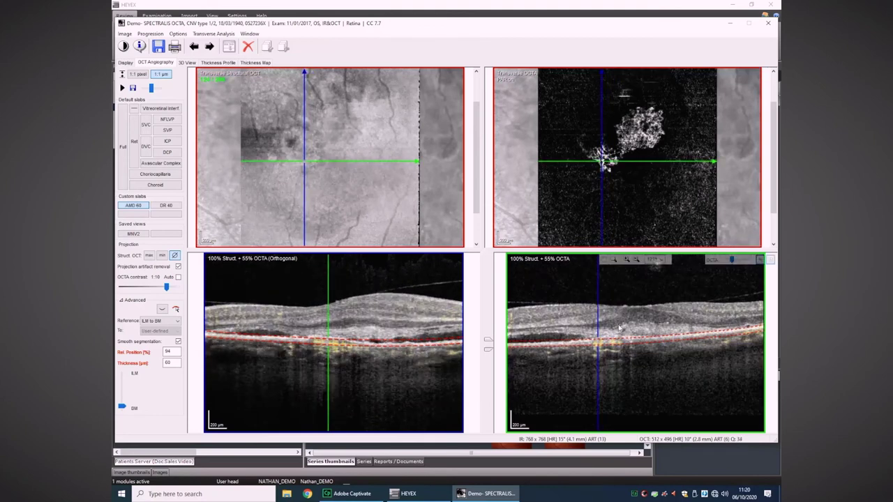
# Shift the slab slightly closer to BM and set the OCTA overlay to 85% on the B-scan through the smaller lesion
pyautogui.scroll(-2, 604, 339)
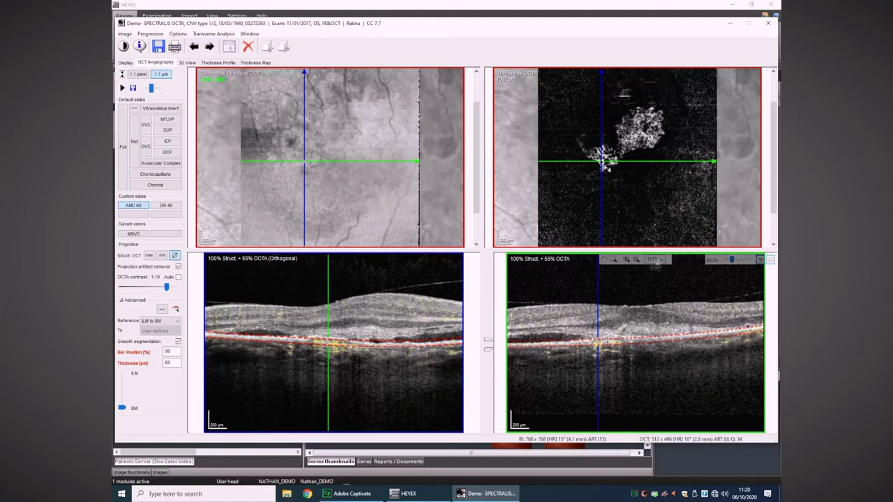
pyautogui.click(626, 259)
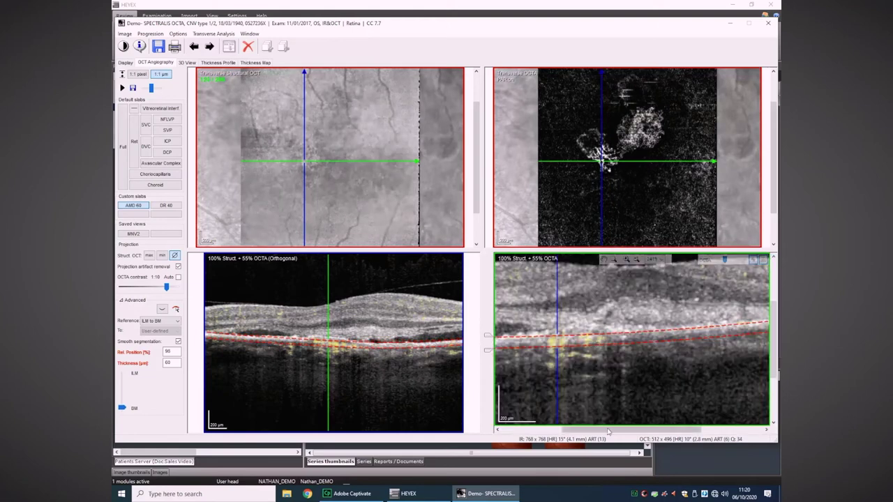
pyautogui.moveTo(605, 429); pyautogui.dragTo(599, 438)
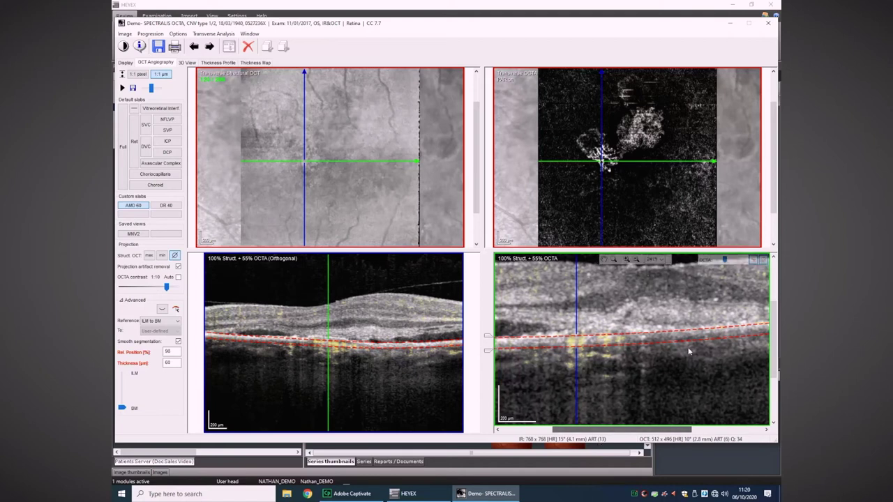
pyautogui.moveTo(601, 160); pyautogui.dragTo(601, 159)
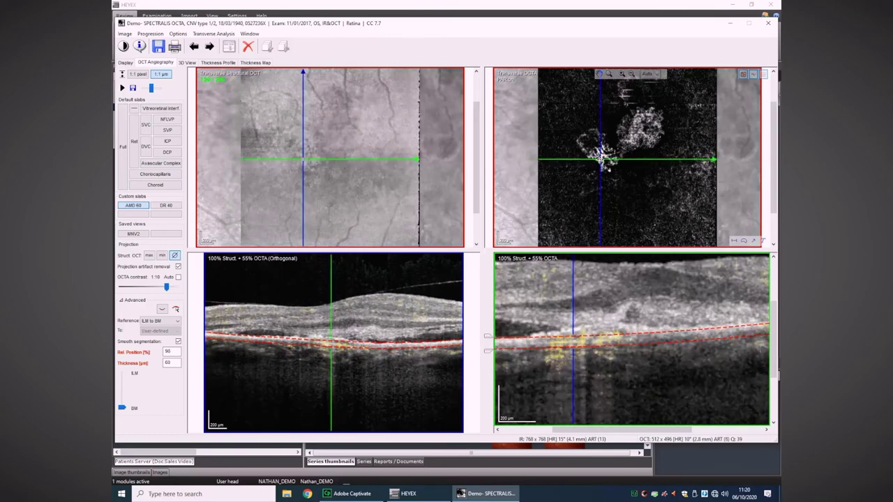
pyautogui.moveTo(728, 267)
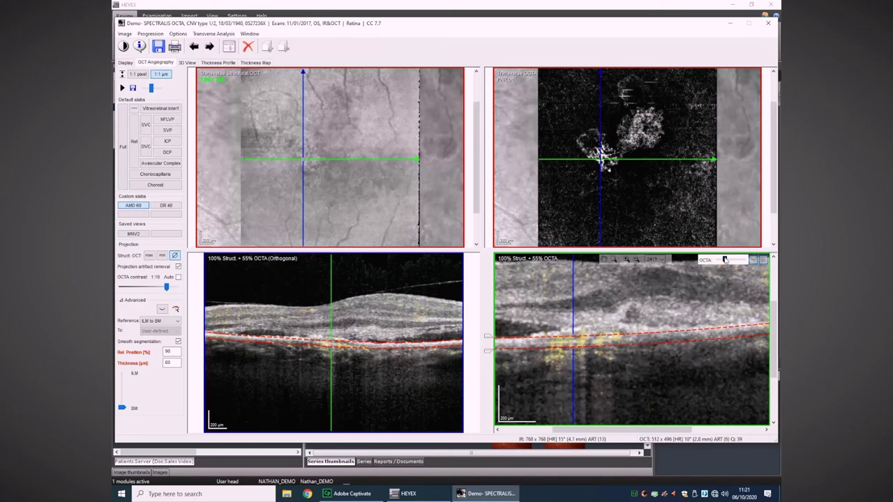
pyautogui.moveTo(724, 259)
pyautogui.mouseDown()
pyautogui.moveTo(717, 267)
pyautogui.moveTo(728, 265)
pyautogui.mouseUp()
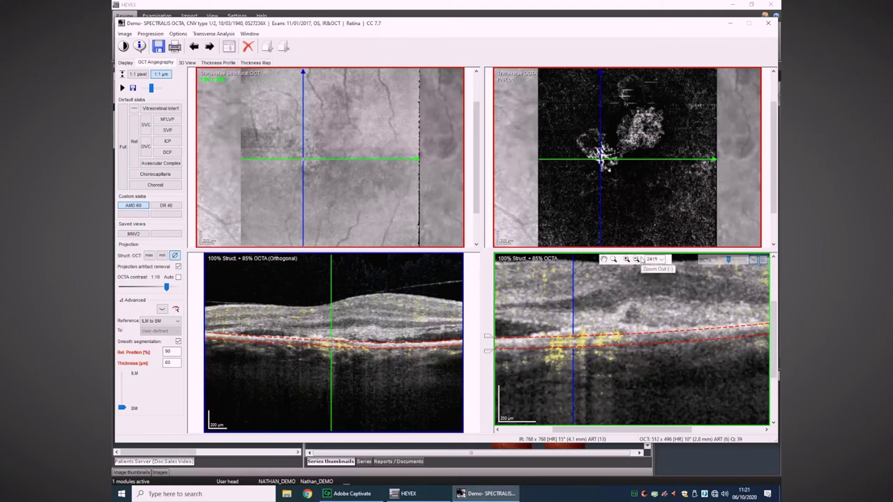
pyautogui.click(635, 259)
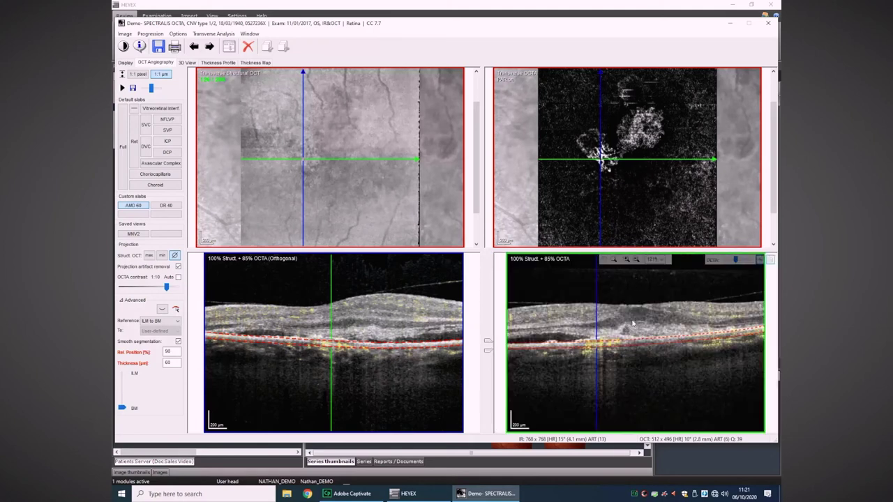
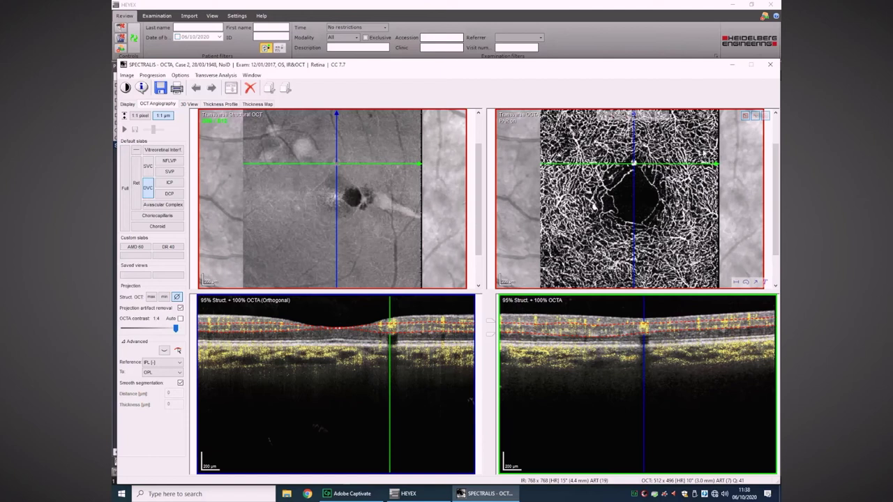
# Enlarge the transverse OCTA image to a single-window layout and hide its scan position lines
pyautogui.click(755, 116)
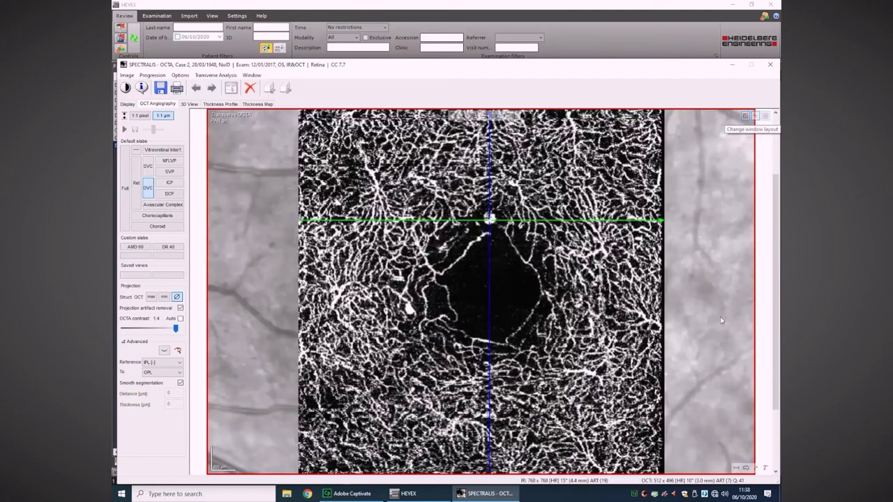
pyautogui.click(755, 117)
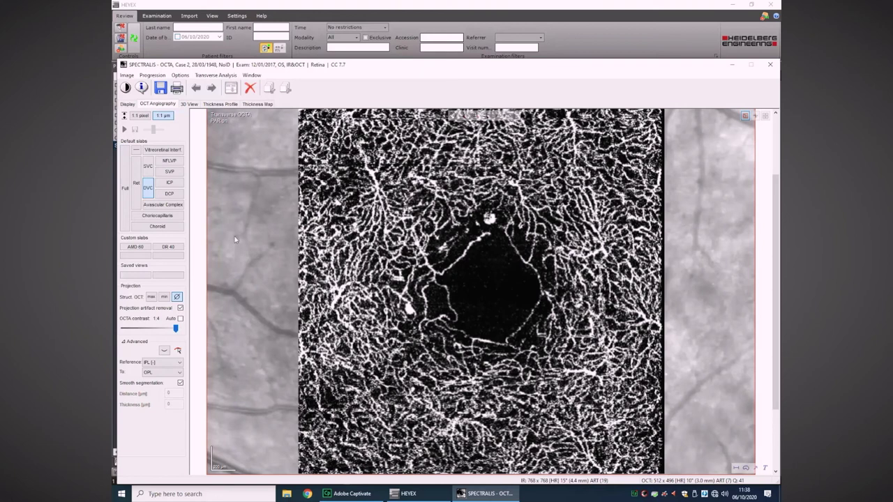
# Alternate between the ICP and DCP slabs to compare the capillary plexuses around the fovea, ending on the DVC slab
pyautogui.click(169, 183)
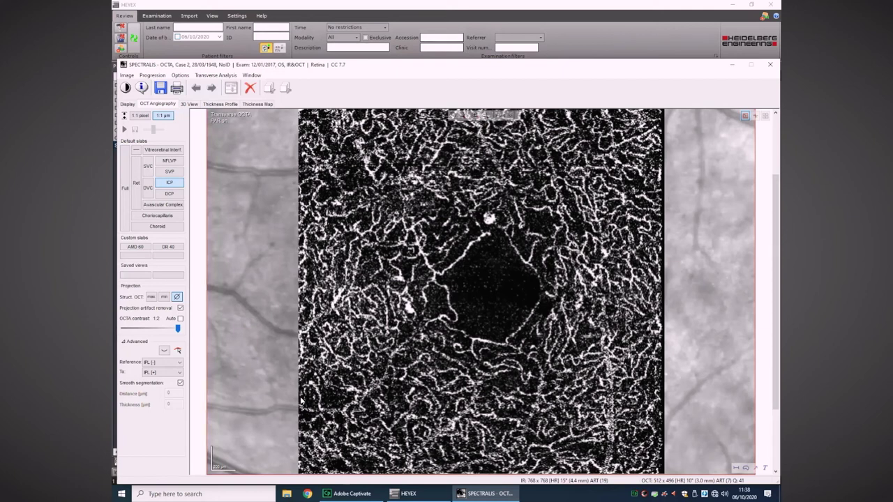
pyautogui.click(169, 193)
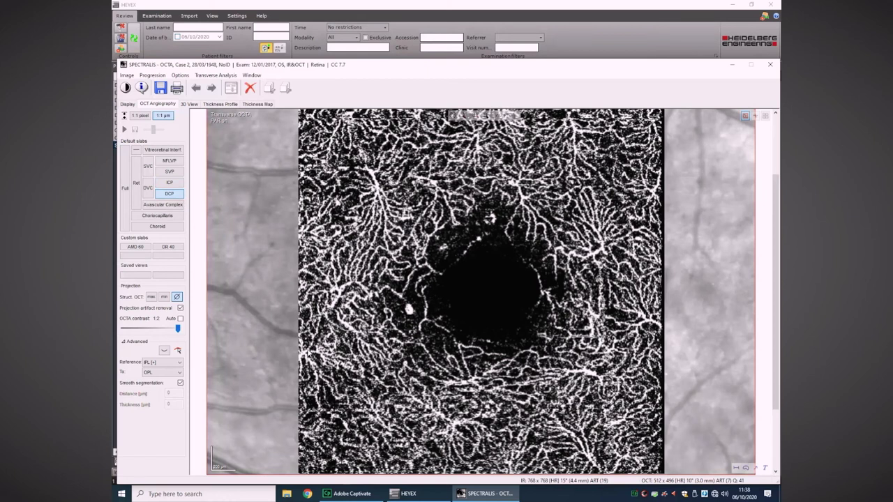
pyautogui.click(169, 182)
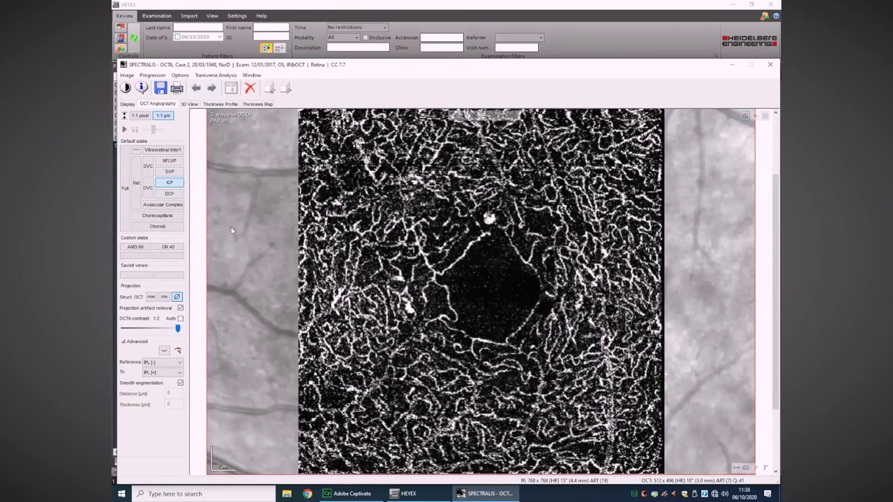
pyautogui.keyDown('ctrl'); pyautogui.click(174, 194); pyautogui.keyUp('ctrl')
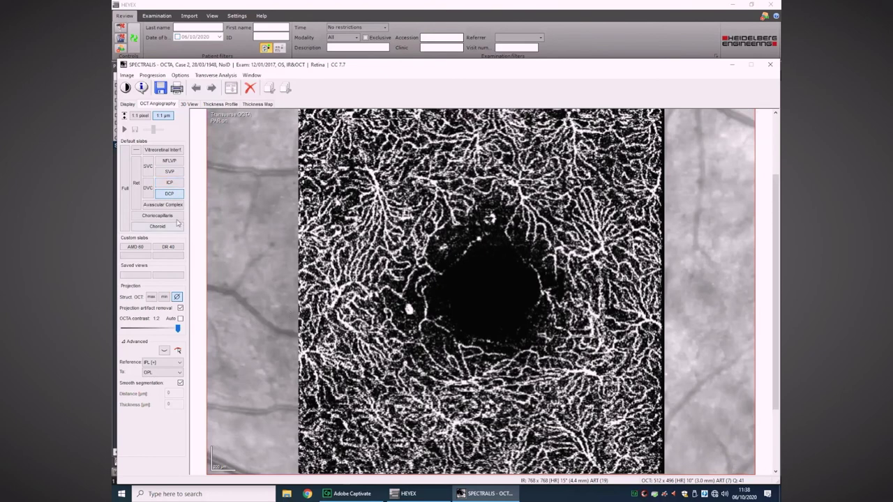
pyautogui.click(148, 188)
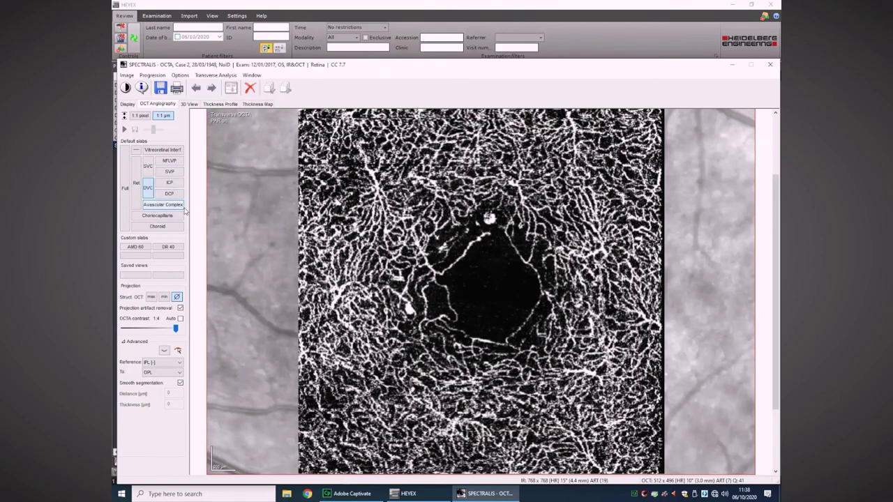